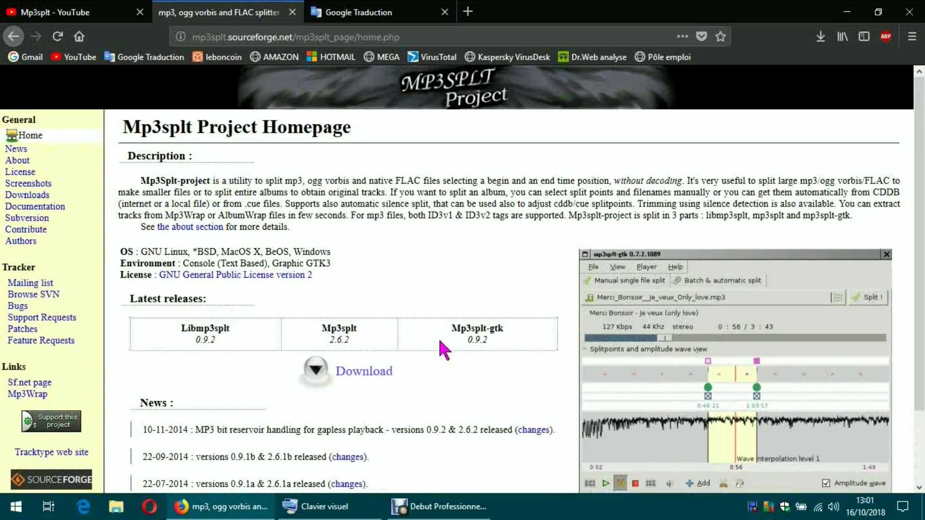
View the full-size mp3splt-gtk screenshot from the project homepage and return to the homepage.
scroll(325, 254, "down", 1)
scroll(325, 255, "down", 1)
left_click(721, 342)
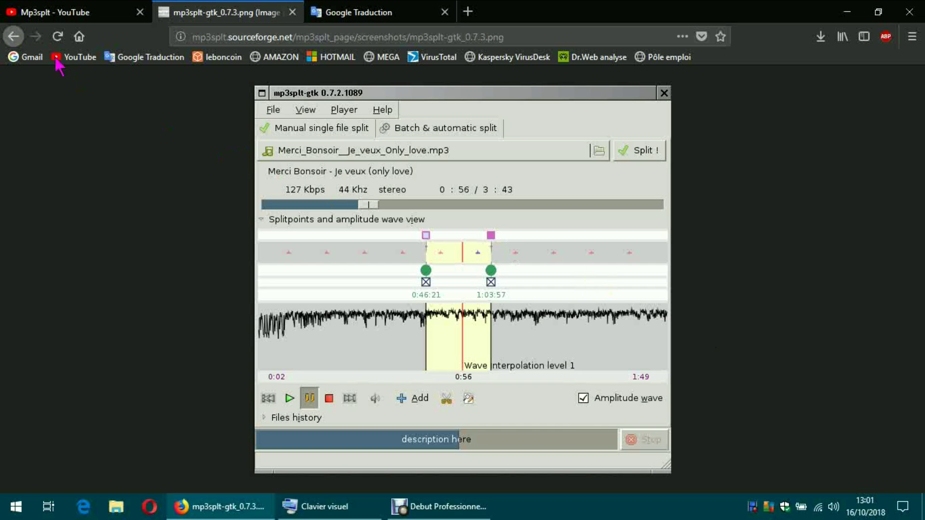
left_click(13, 37)
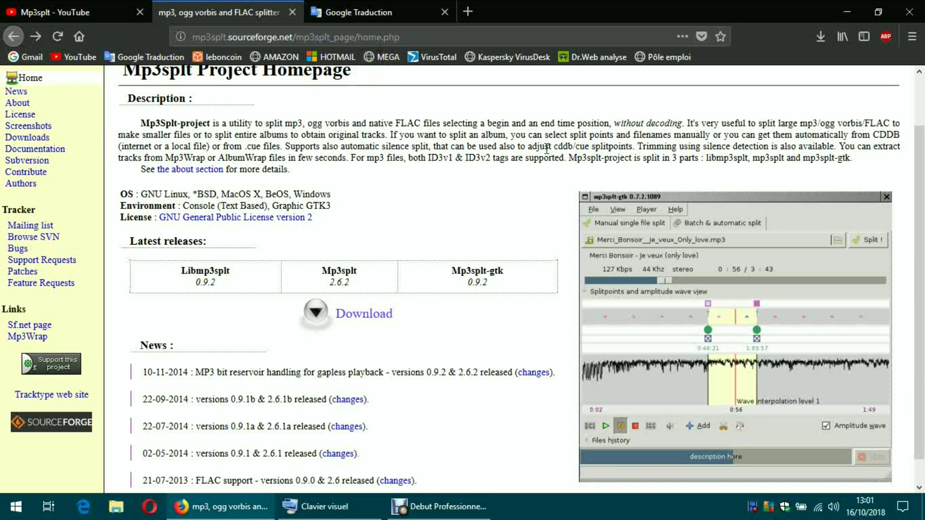
Check the French translation of the project description in Google Traduction and close that page.
left_click(396, 21)
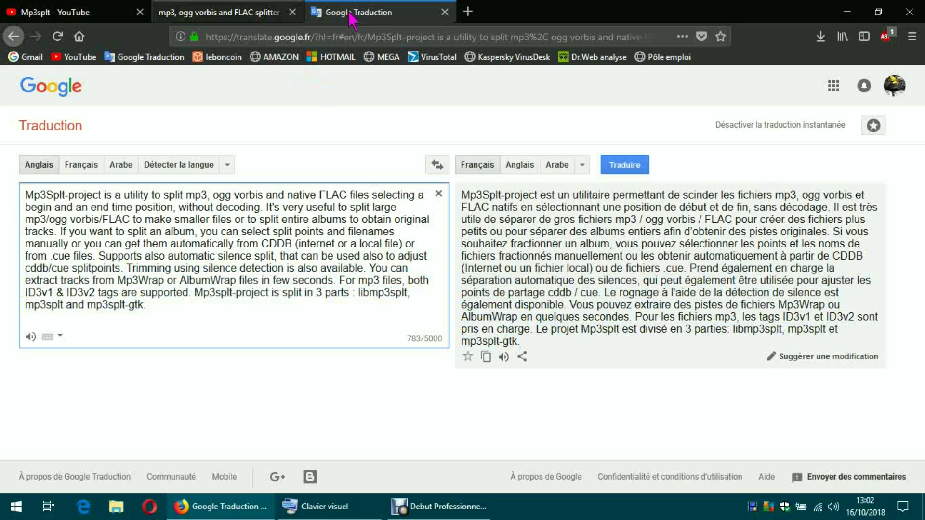
left_click(445, 12)
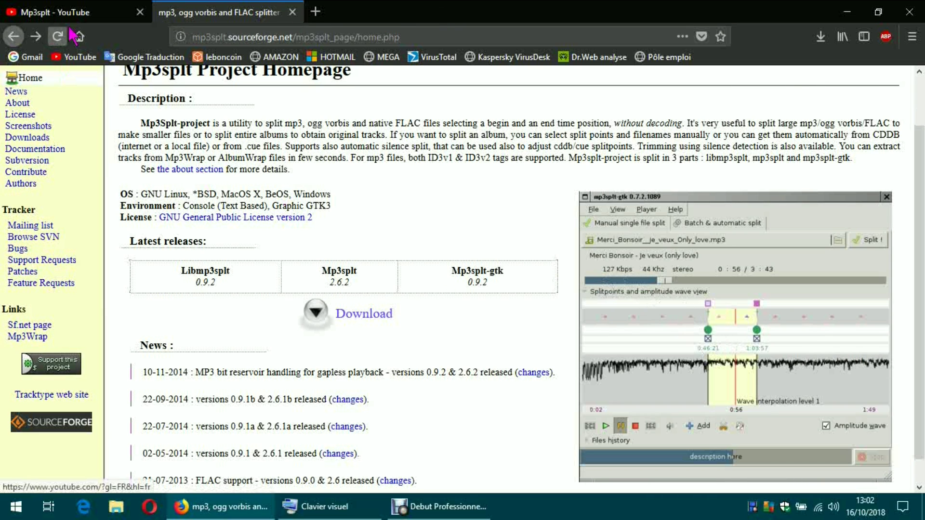
Look through the YouTube search results for Mp3splt tutorial videos.
left_click(92, 13)
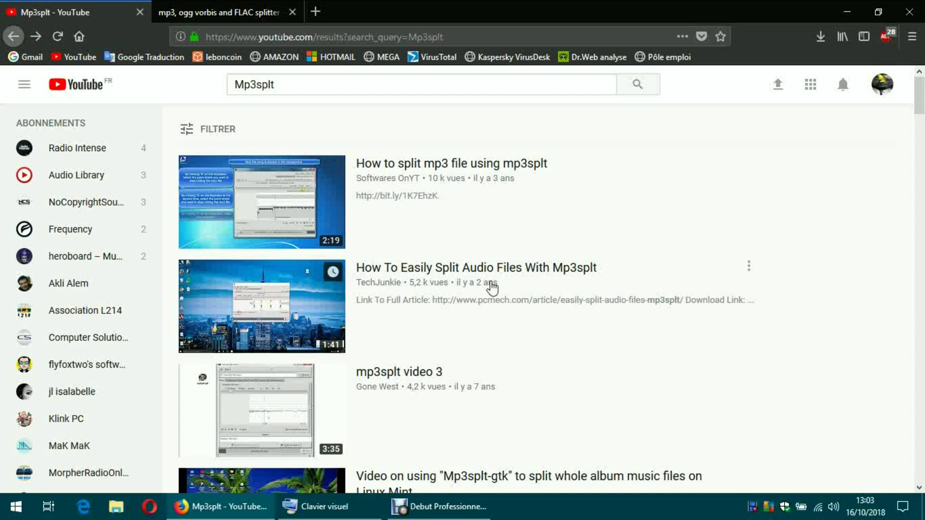
scroll(608, 345, "down", 1)
scroll(609, 345, "down", 2)
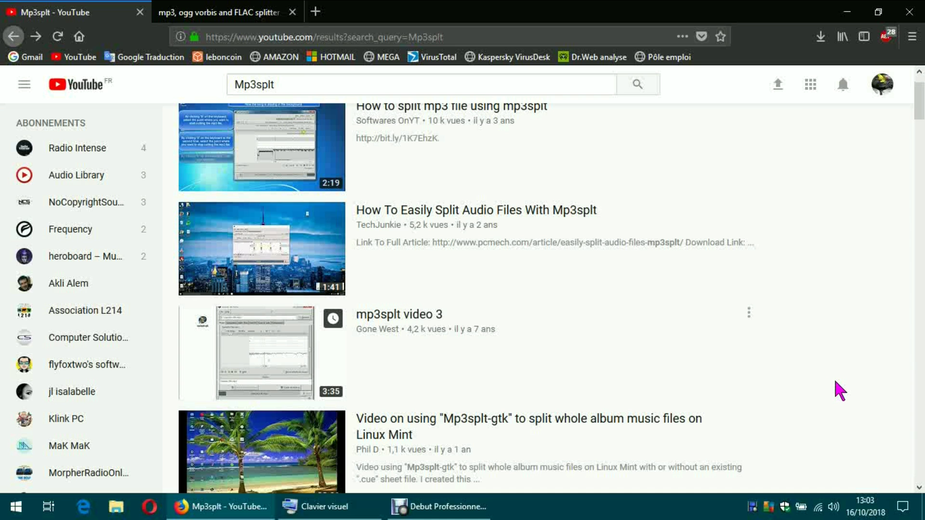
scroll(841, 390, "down", 3)
scroll(841, 390, "up", 5)
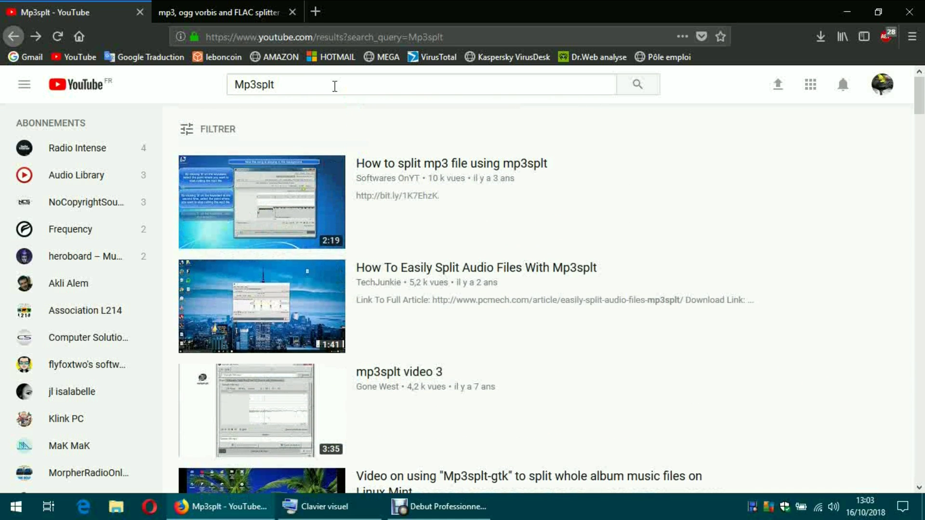
Open the Downloads page from the Mp3splt homepage and find the Windows packages.
left_click(256, 18)
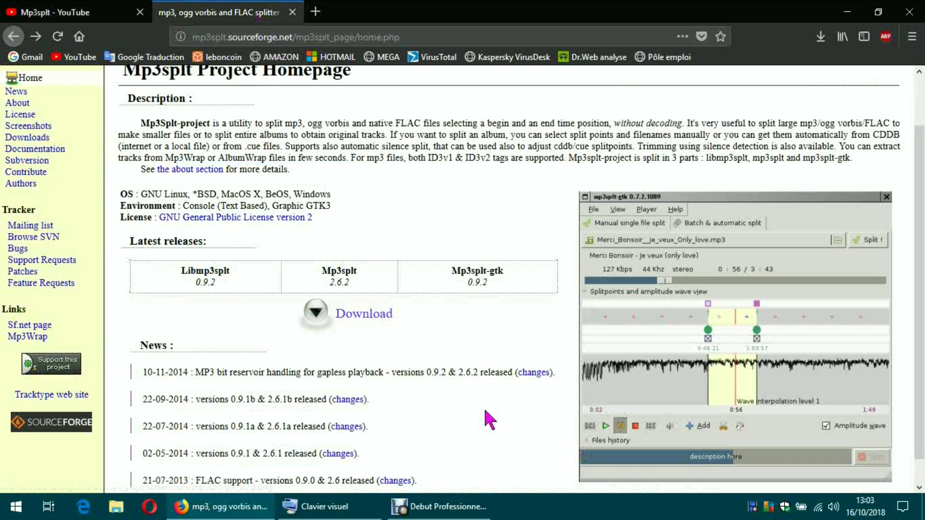
scroll(490, 420, "down", 1)
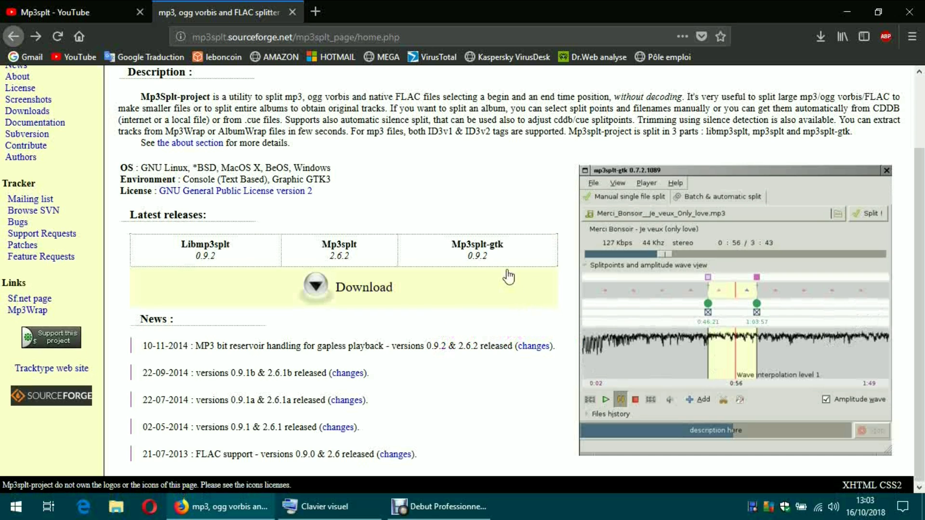
left_click(368, 295)
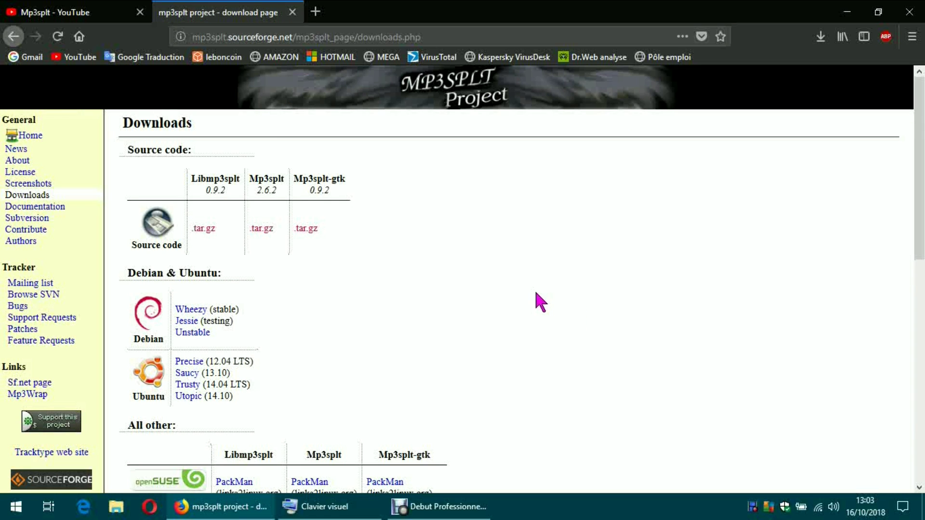
scroll(514, 300, "down", 5)
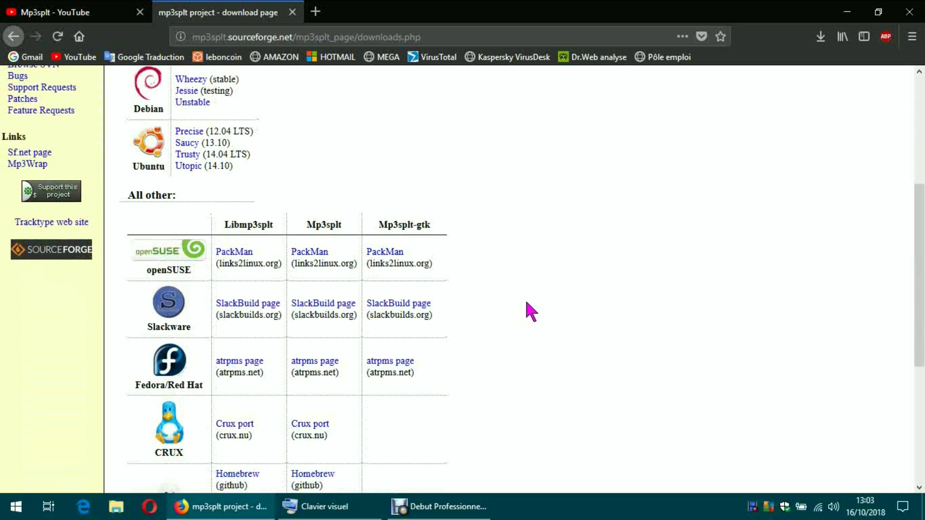
scroll(571, 303, "down", 5)
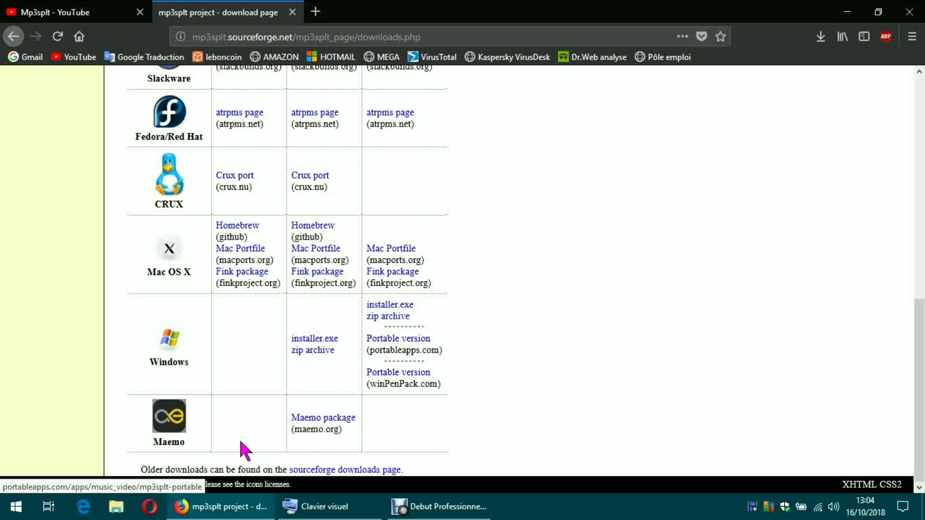
Switch to File Explorer and open the X-Mp3splt_0.9_rev11 folder inside Téléchargements.
key("super+e")
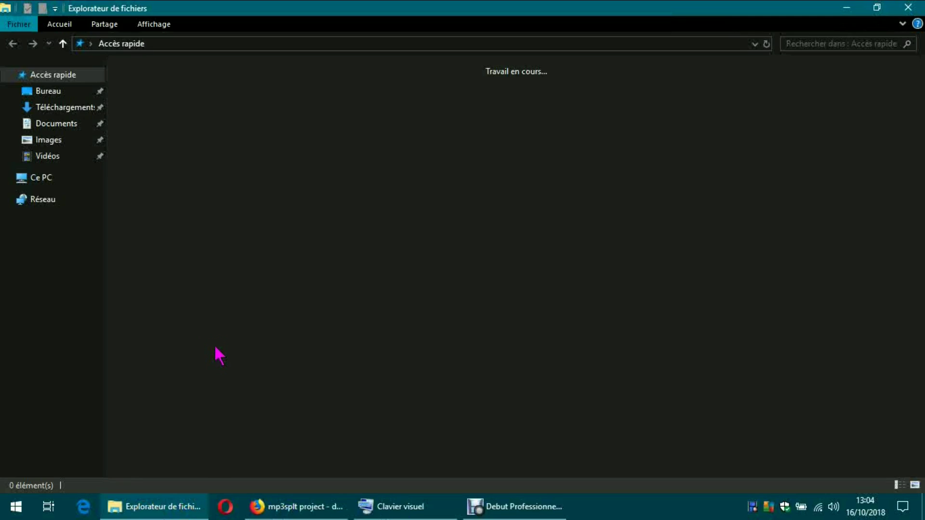
double_click(306, 116)
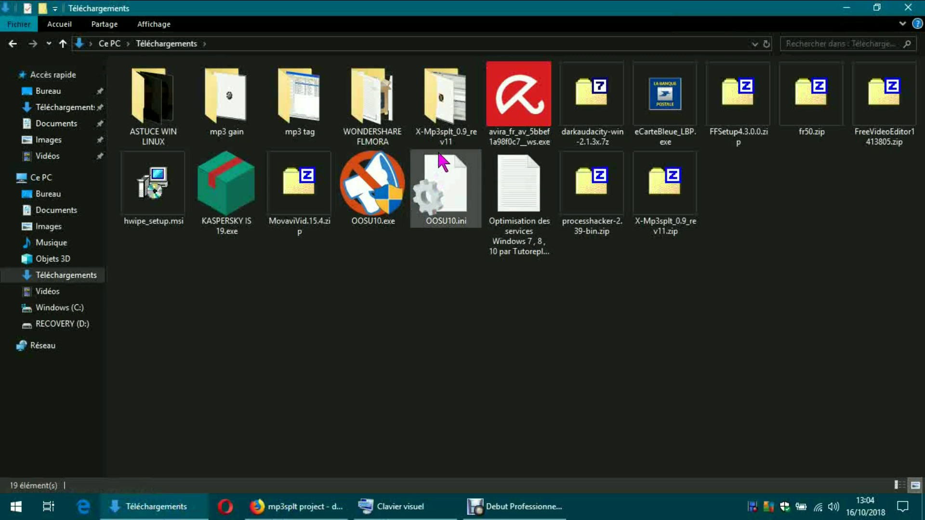
double_click(455, 127)
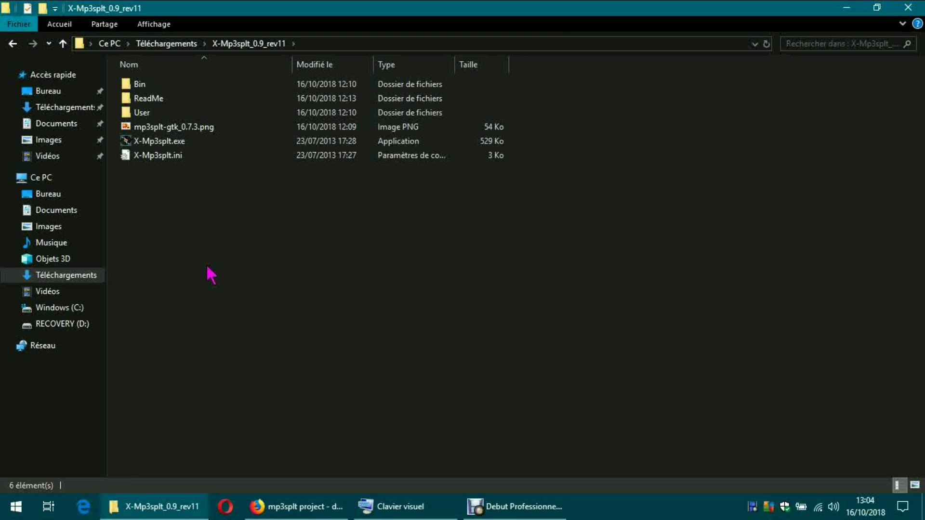
View the image mp3splt-gtk_0.7.3.png, close the viewer and deselect the file.
double_click(211, 127)
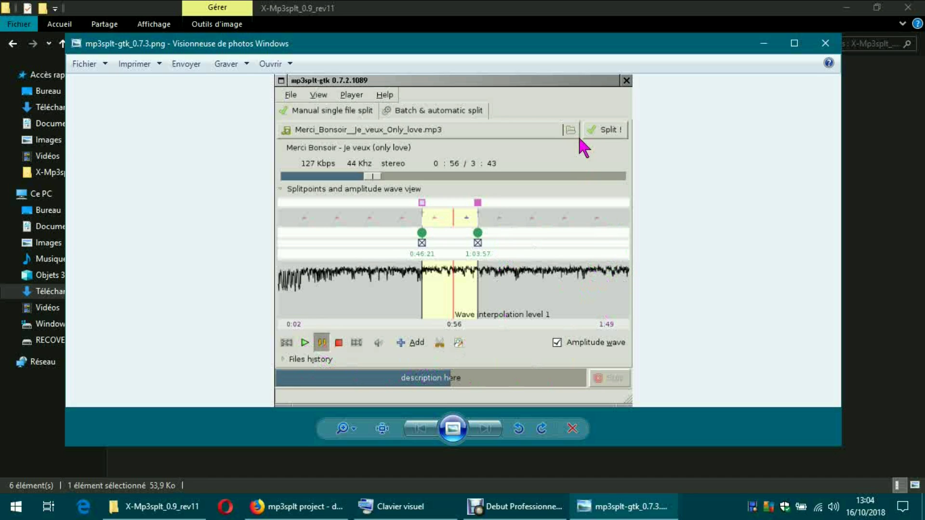
left_click(826, 43)
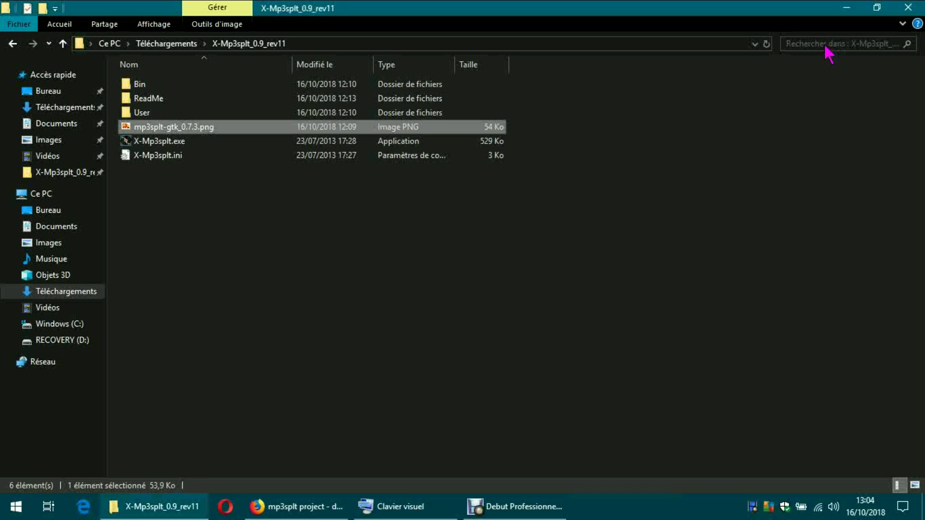
left_click(315, 252)
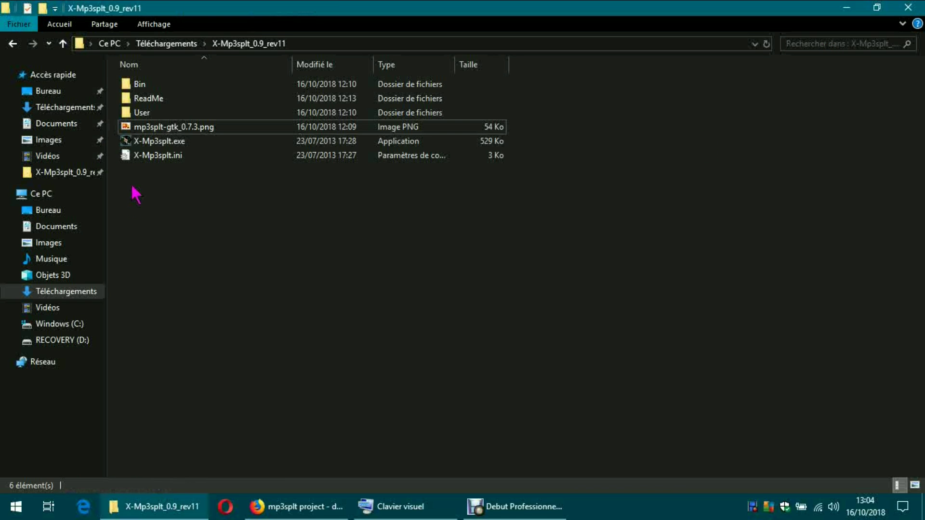
Go back to Téléchargements and check the X-Mp3splt_0.9_rev11 folder and its contents.
left_click(15, 44)
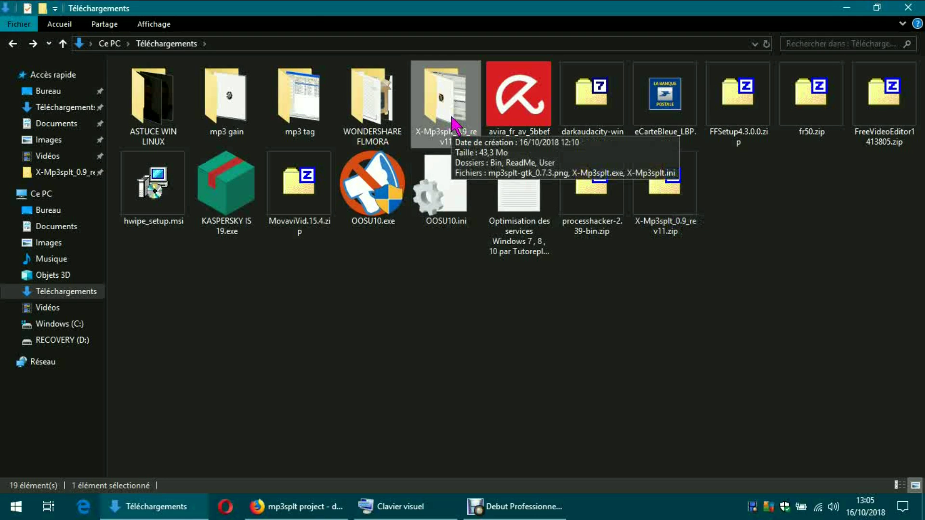
double_click(452, 118)
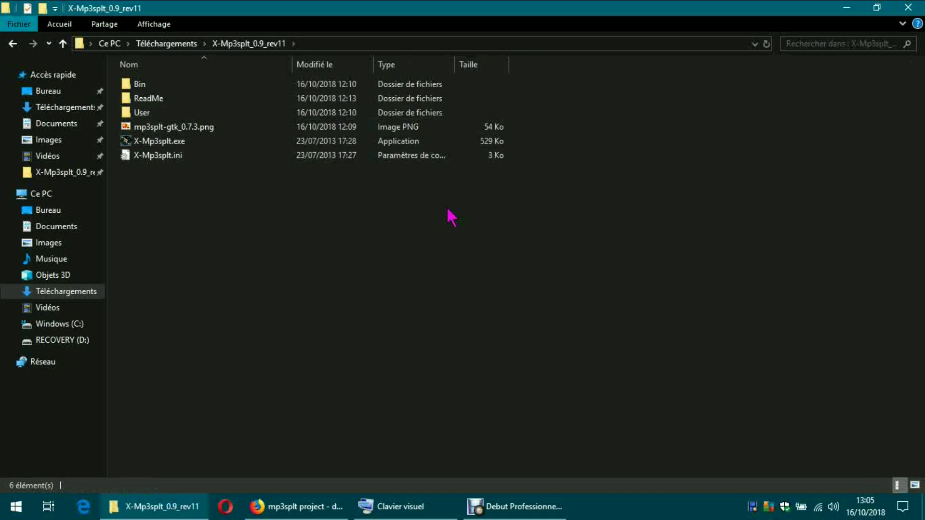
left_click(13, 44)
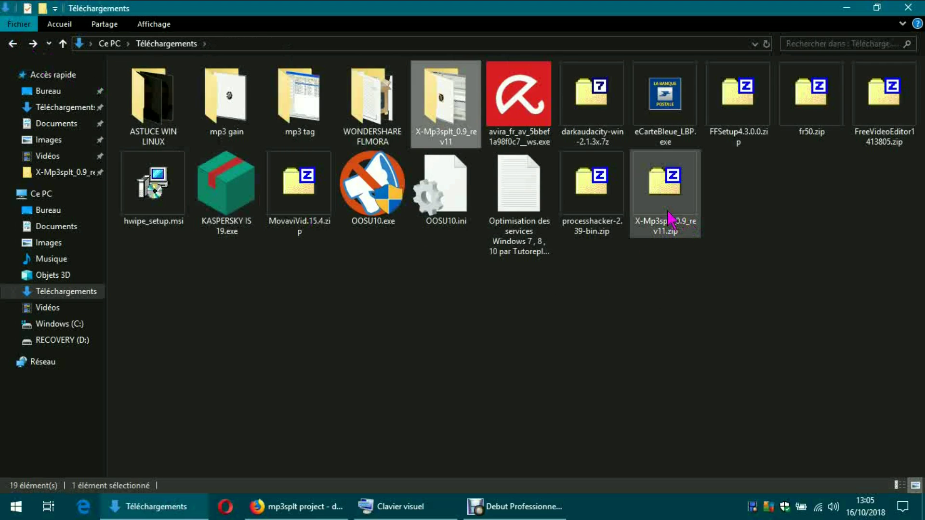
mouse_move(447, 121)
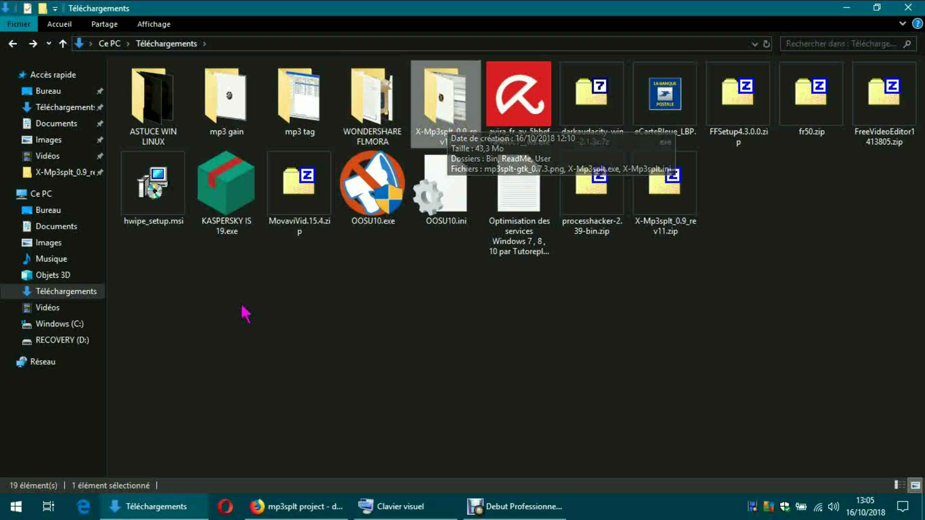
Look at the folders on the Windows (C:) drive and return to the X-Mp3splt_0.9_rev11 folder in Téléchargements.
left_click(68, 328)
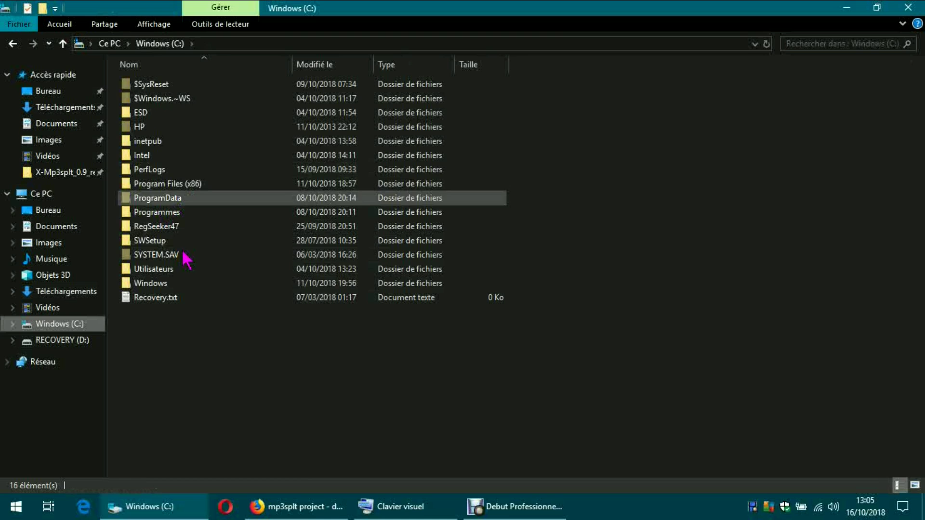
left_click(13, 44)
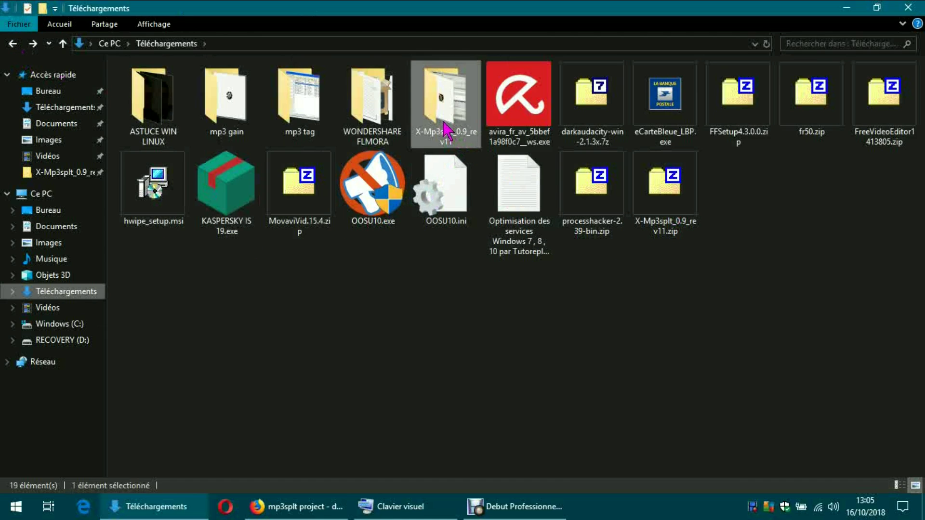
double_click(446, 129)
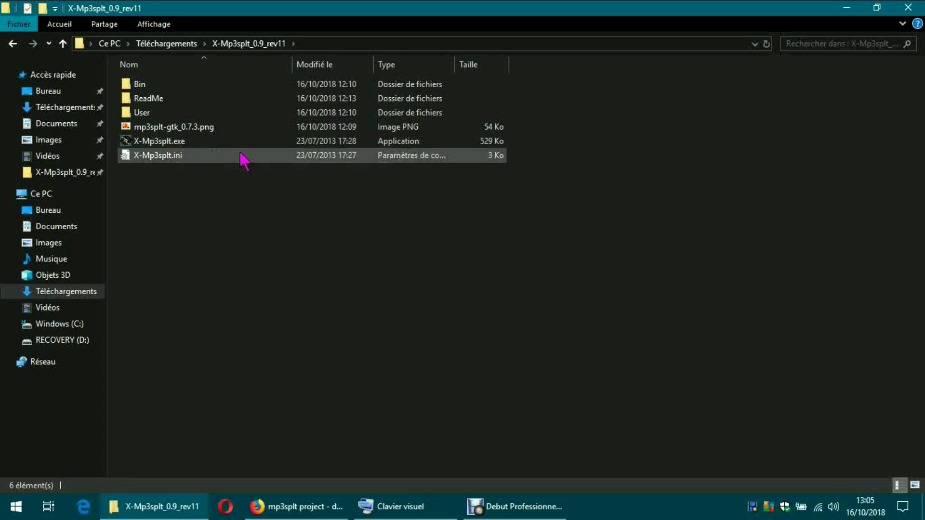
View the Envoyer vers destinations for X-Mp3splt.exe without choosing one.
left_click(175, 144)
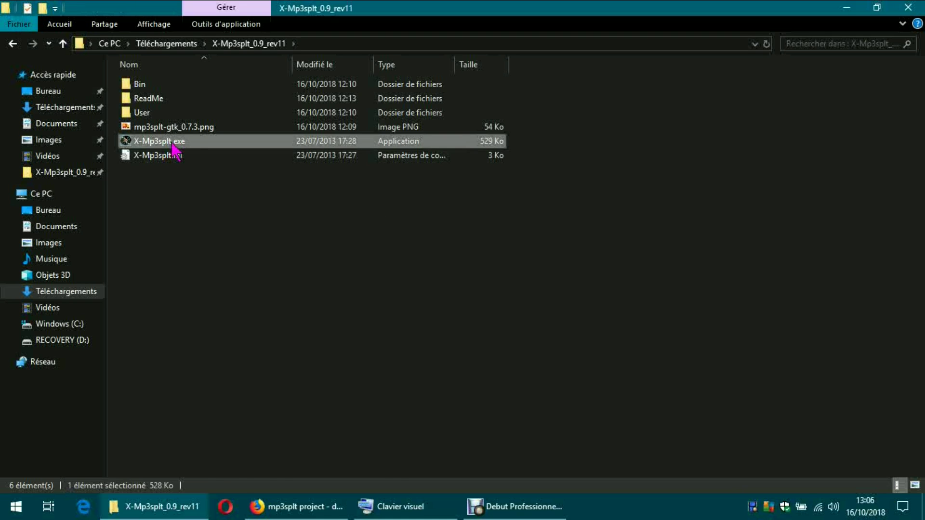
right_click(176, 153)
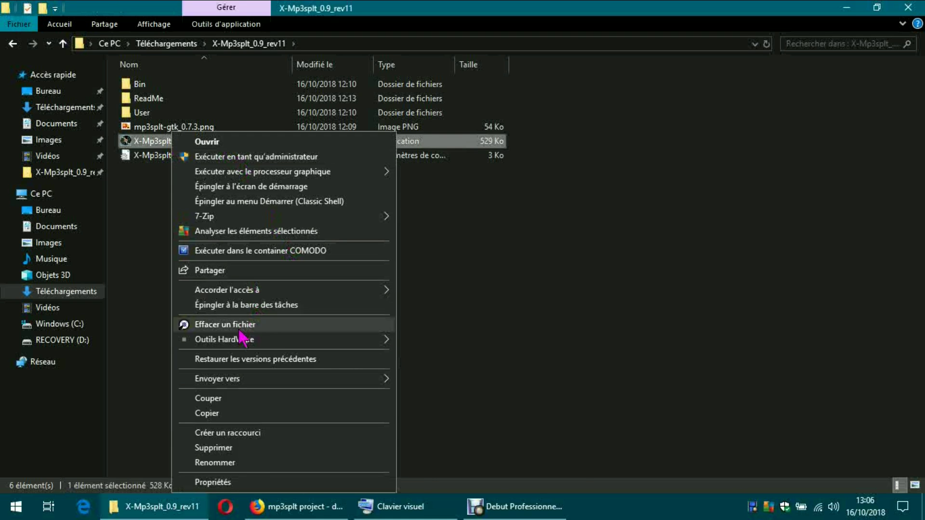
left_click(249, 378)
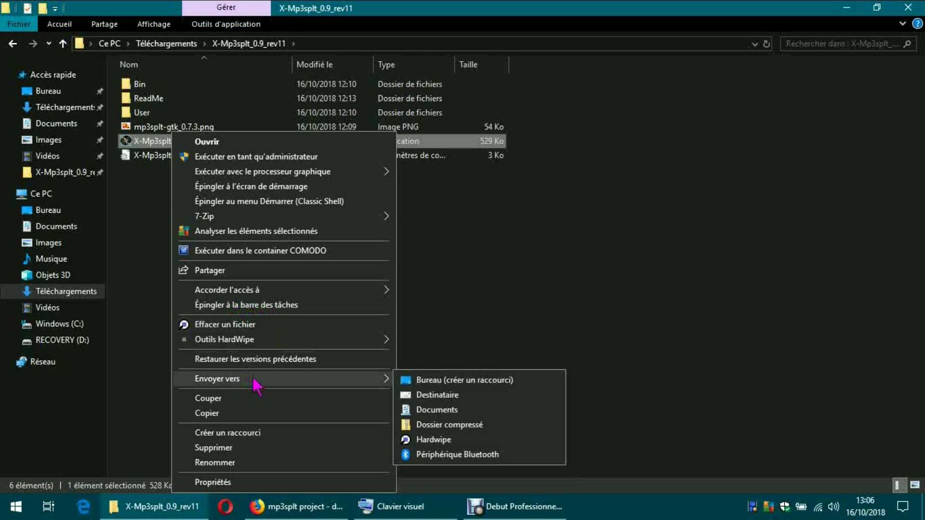
left_click(604, 270)
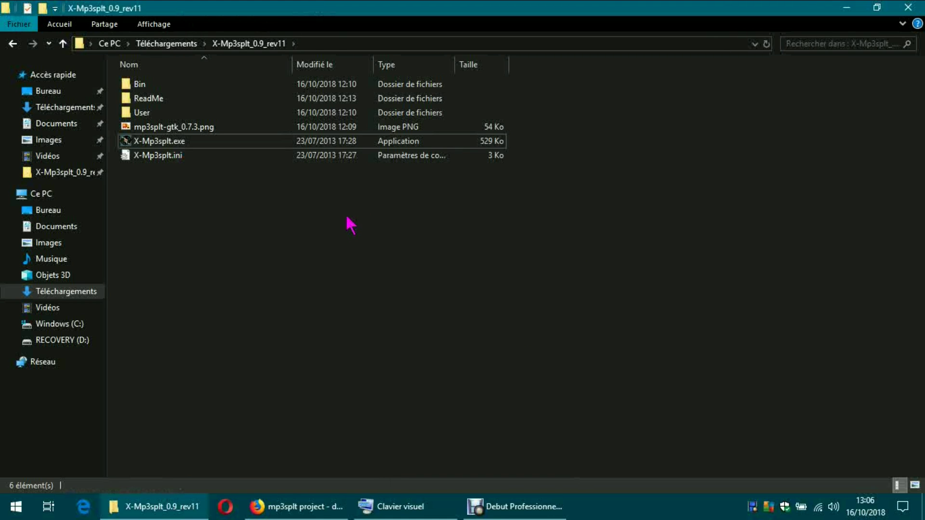
Close File Explorer and go back from the Downloads page to the Mp3splt homepage.
left_click(909, 7)
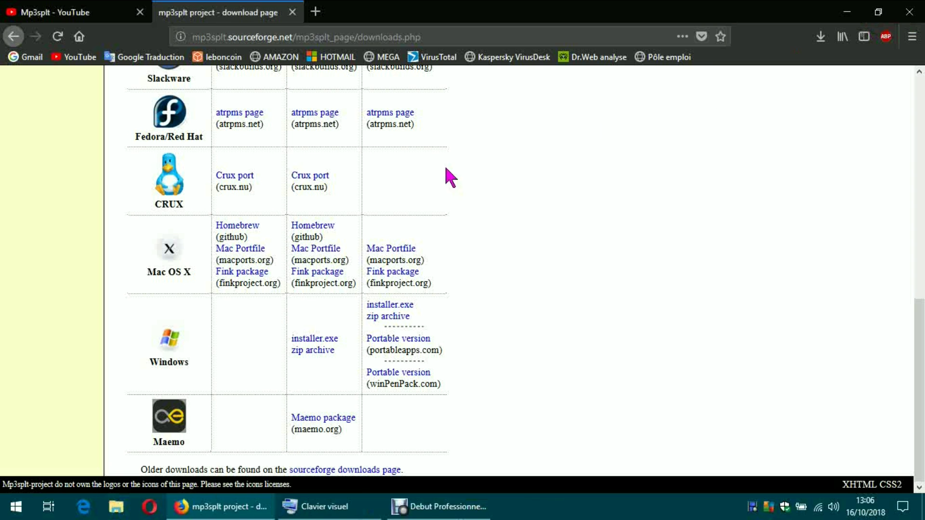
scroll(304, 221, "up", 10)
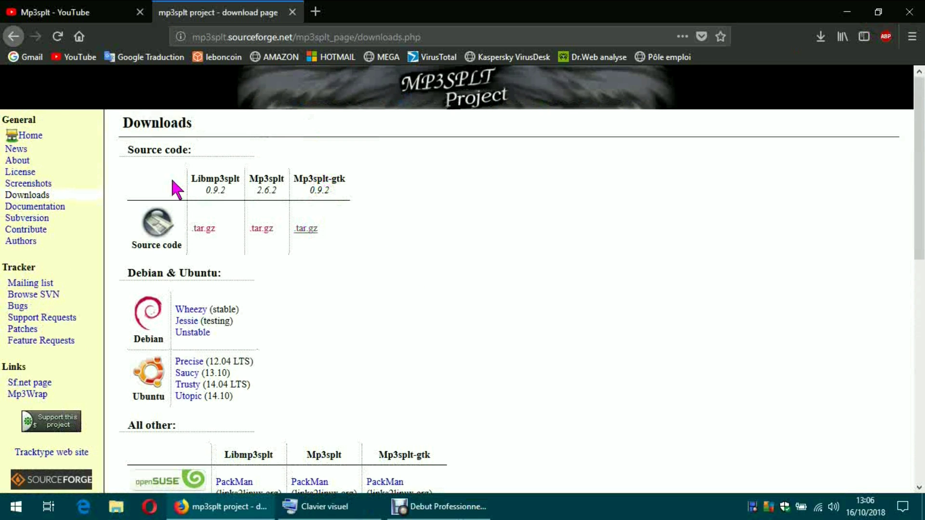
left_click(16, 39)
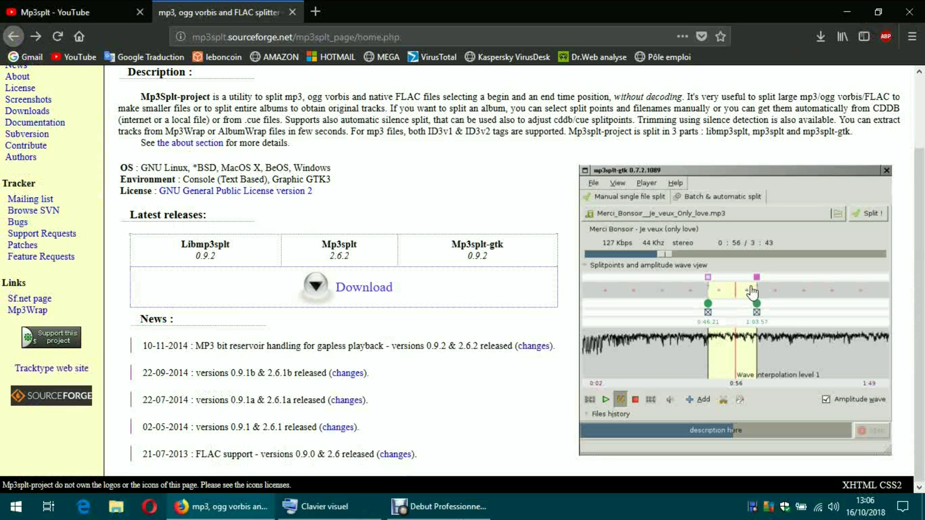